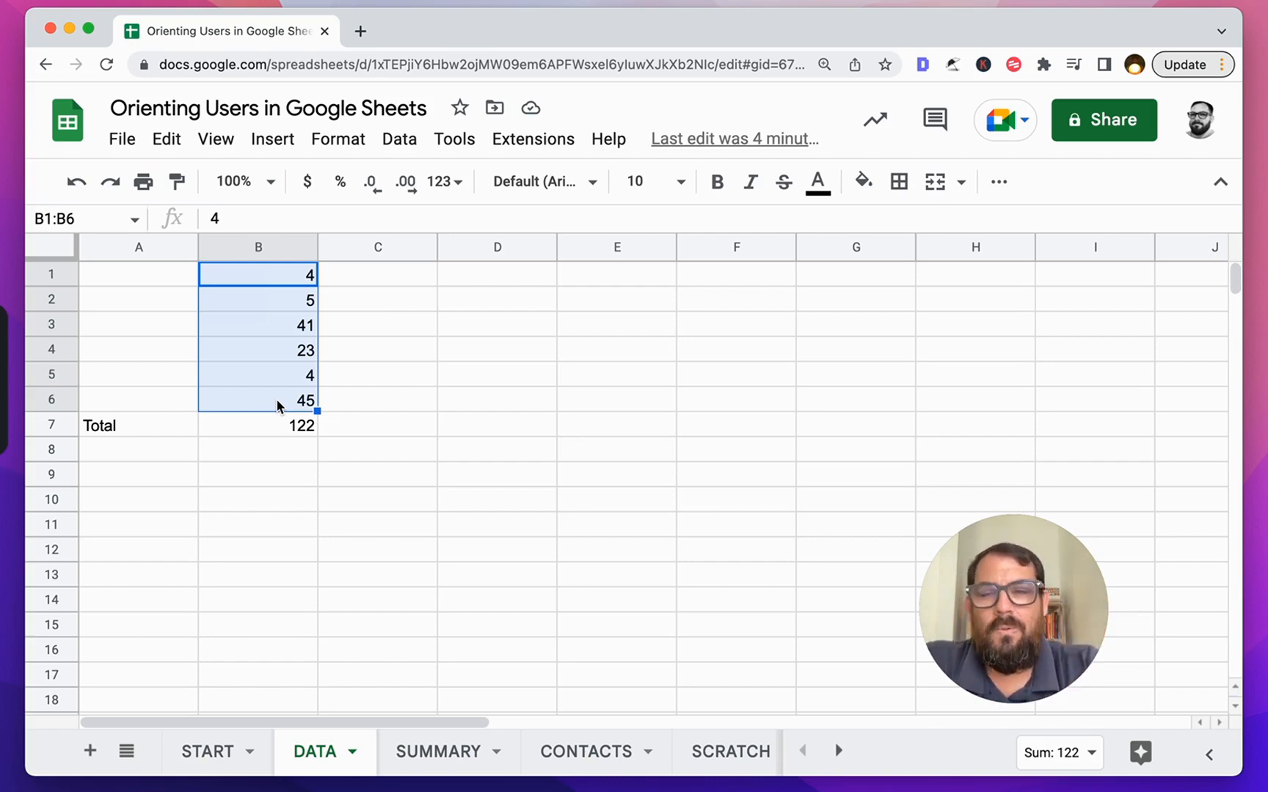
Move the Total row on the DATA sheet from row 7 up to row 1, above the numbers
left_click_drag(156, 427, 228, 425)
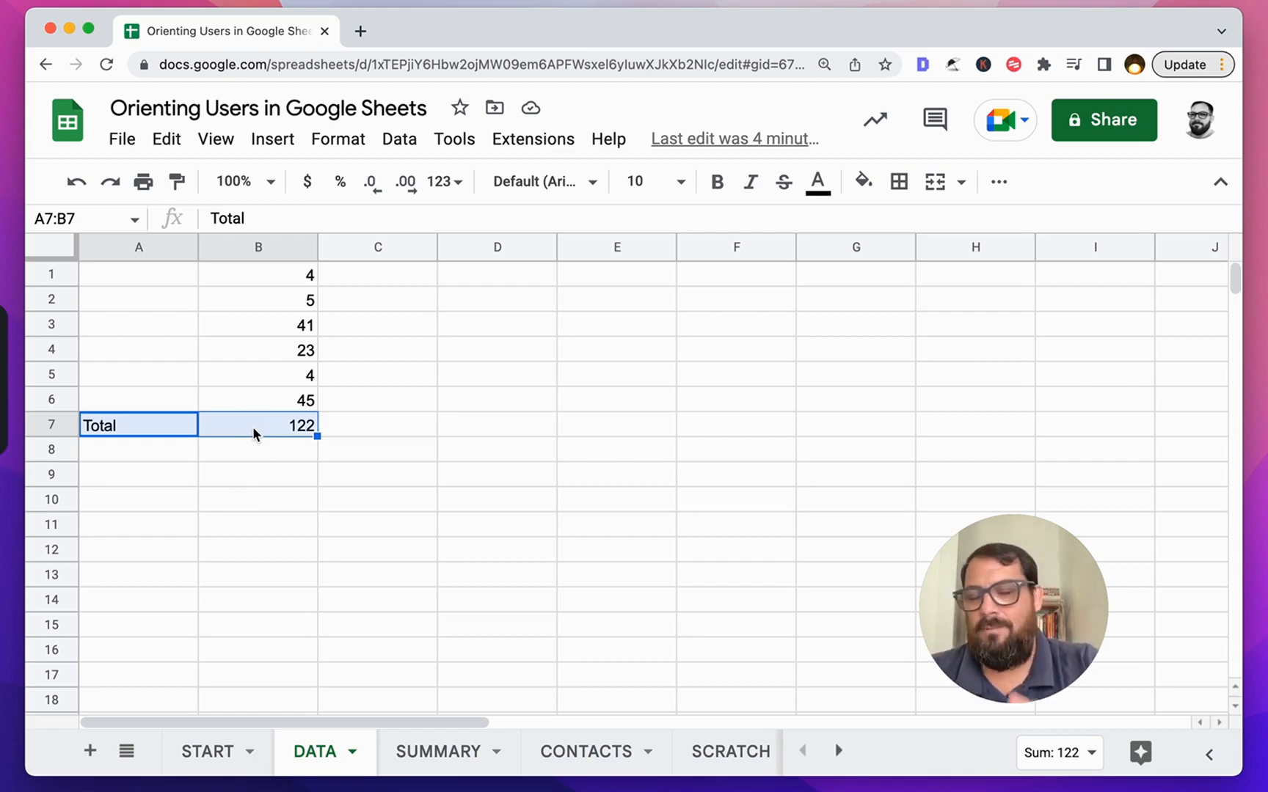
left_click(51, 425)
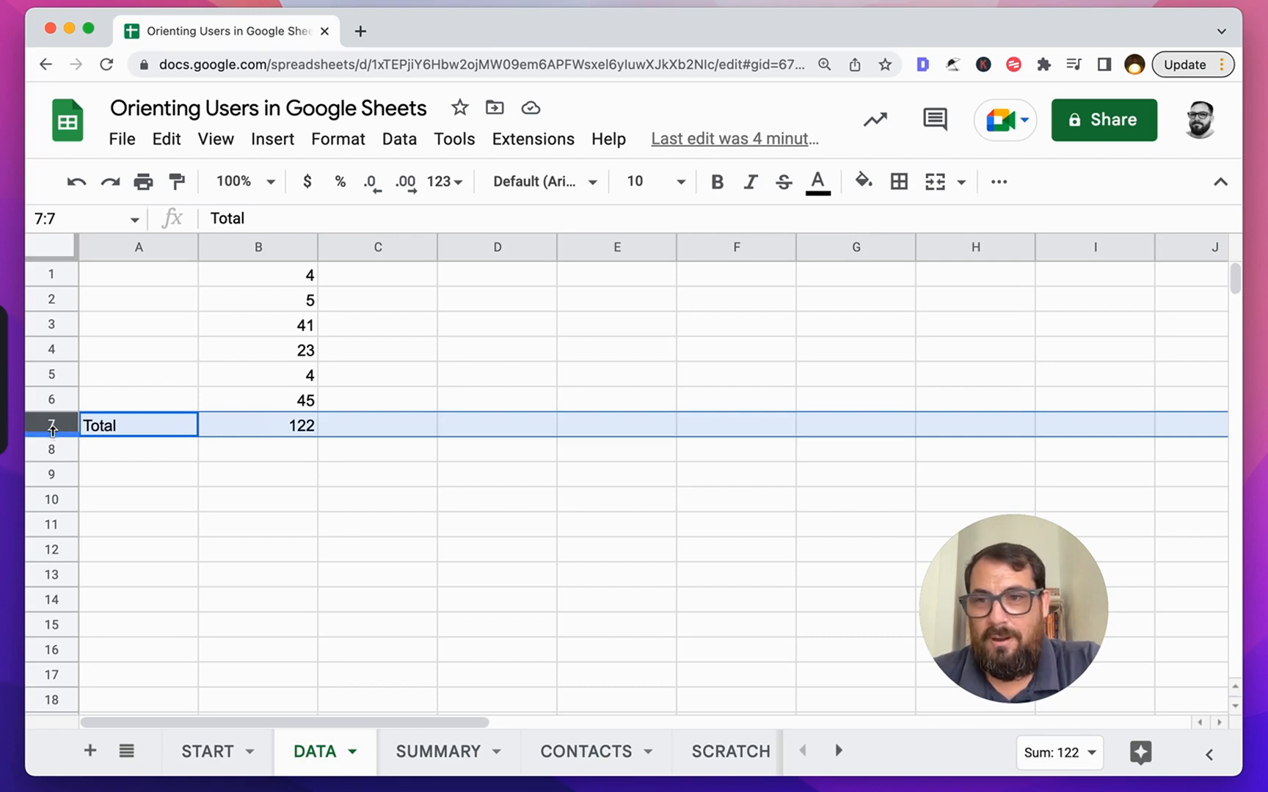
left_click_drag(53, 426, 63, 288)
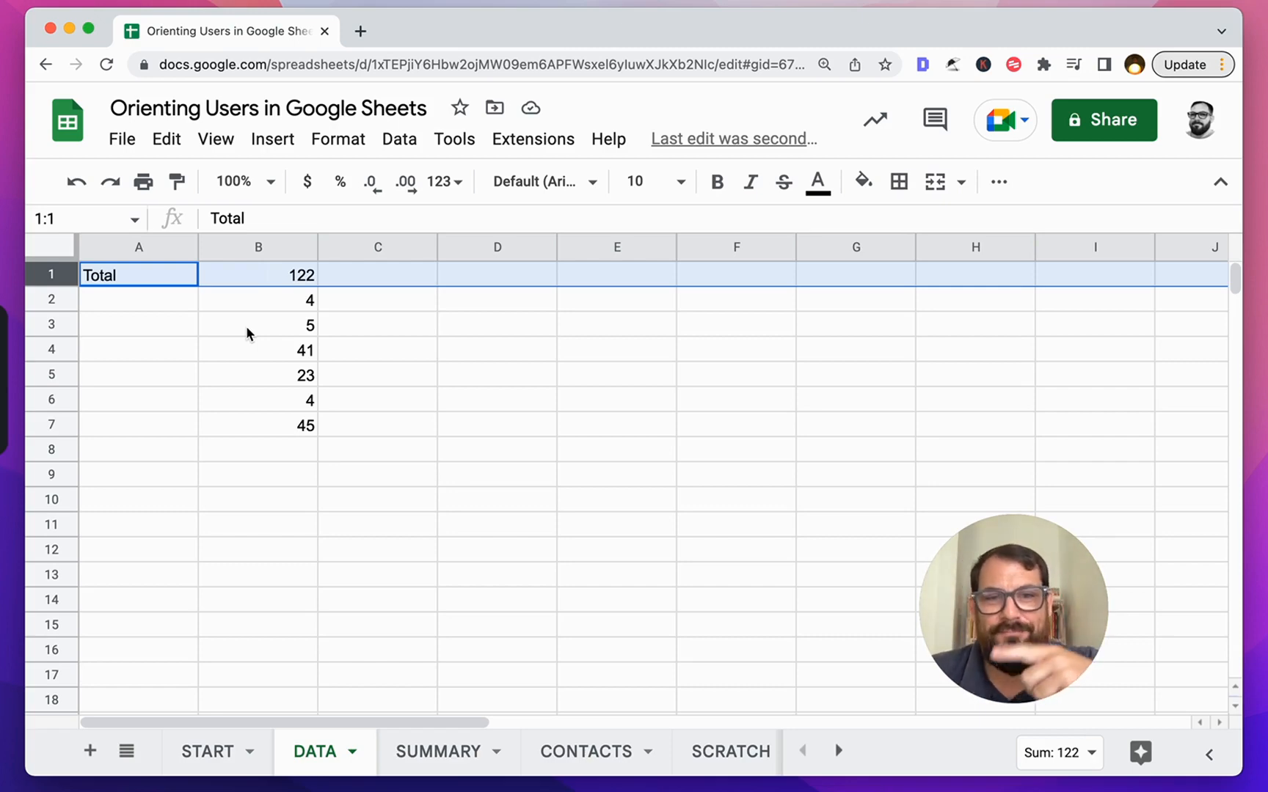
Examine the sum formula in the DATA sheet's Total row and the Total cell on SUMMARY that references it
left_click(227, 752)
left_click(321, 770)
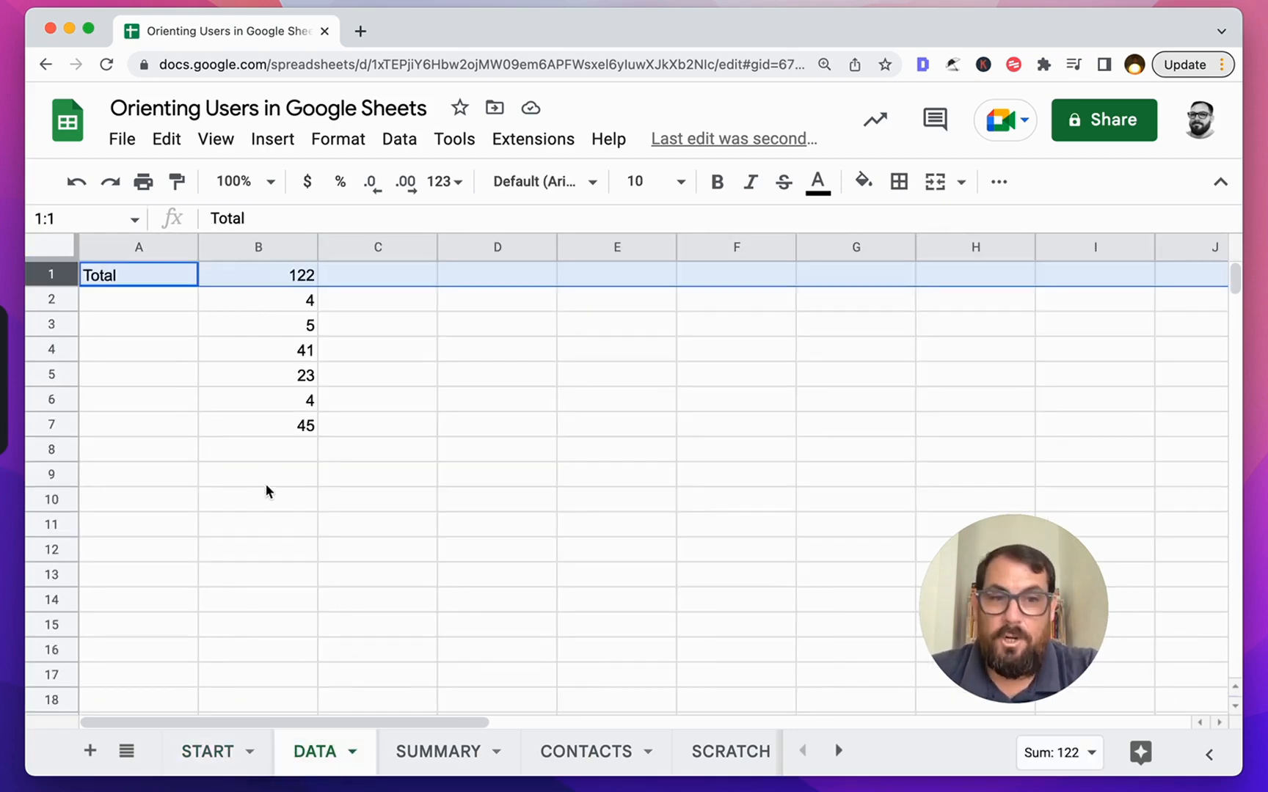
left_click(143, 281)
left_click(236, 274)
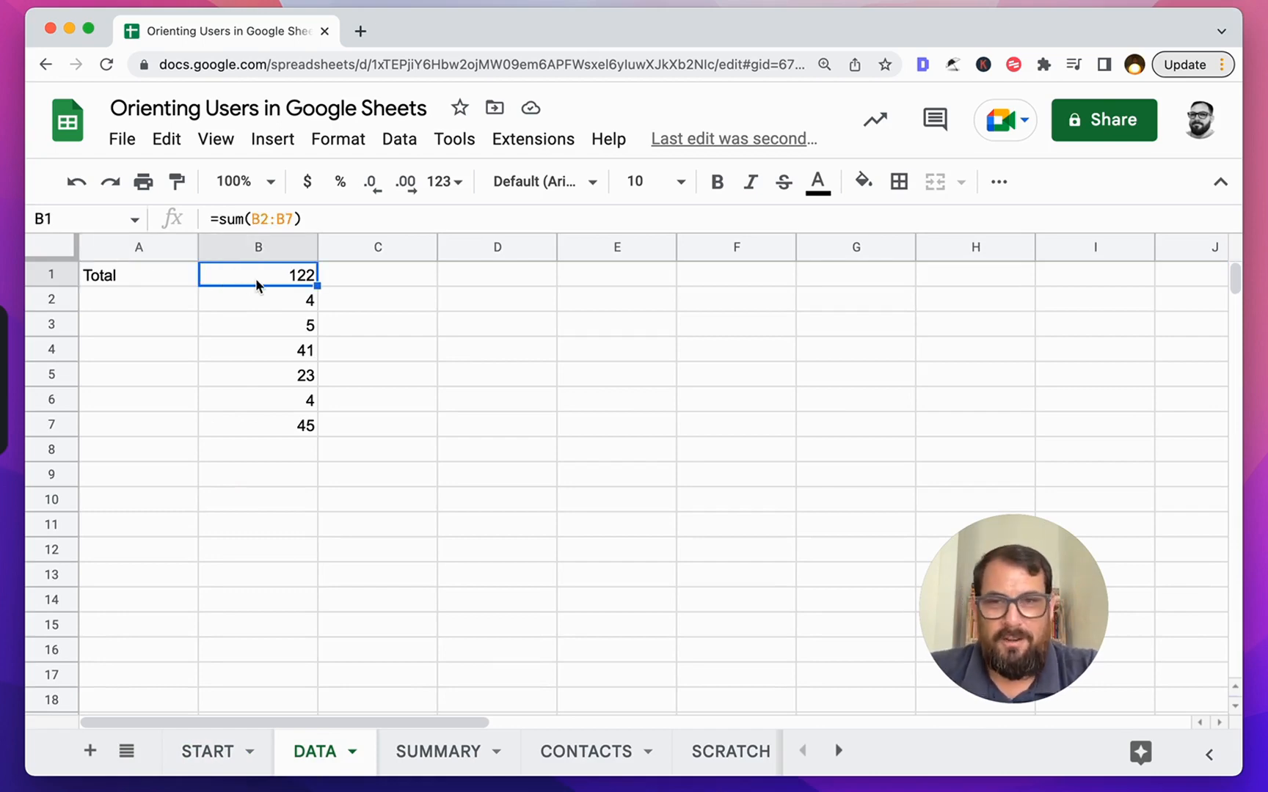
left_click(426, 768)
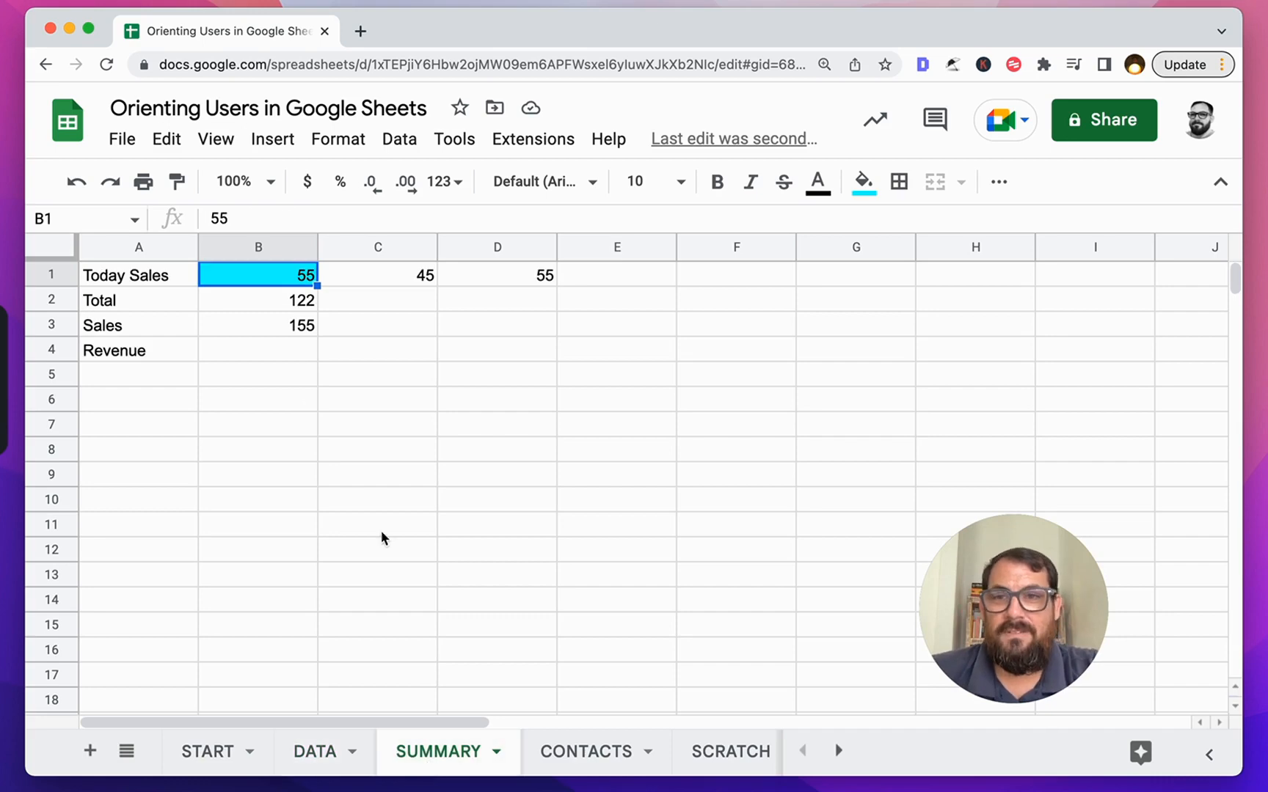
left_click(272, 306)
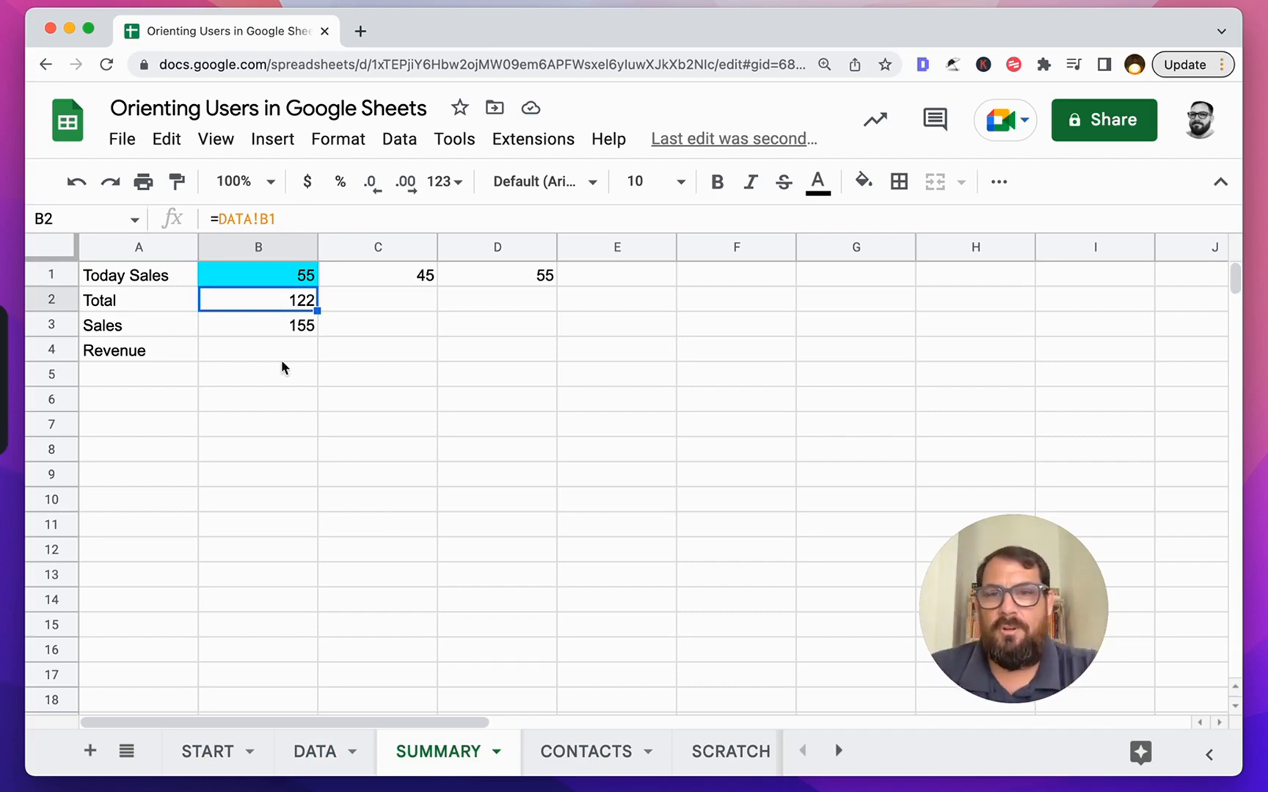
left_click(336, 754)
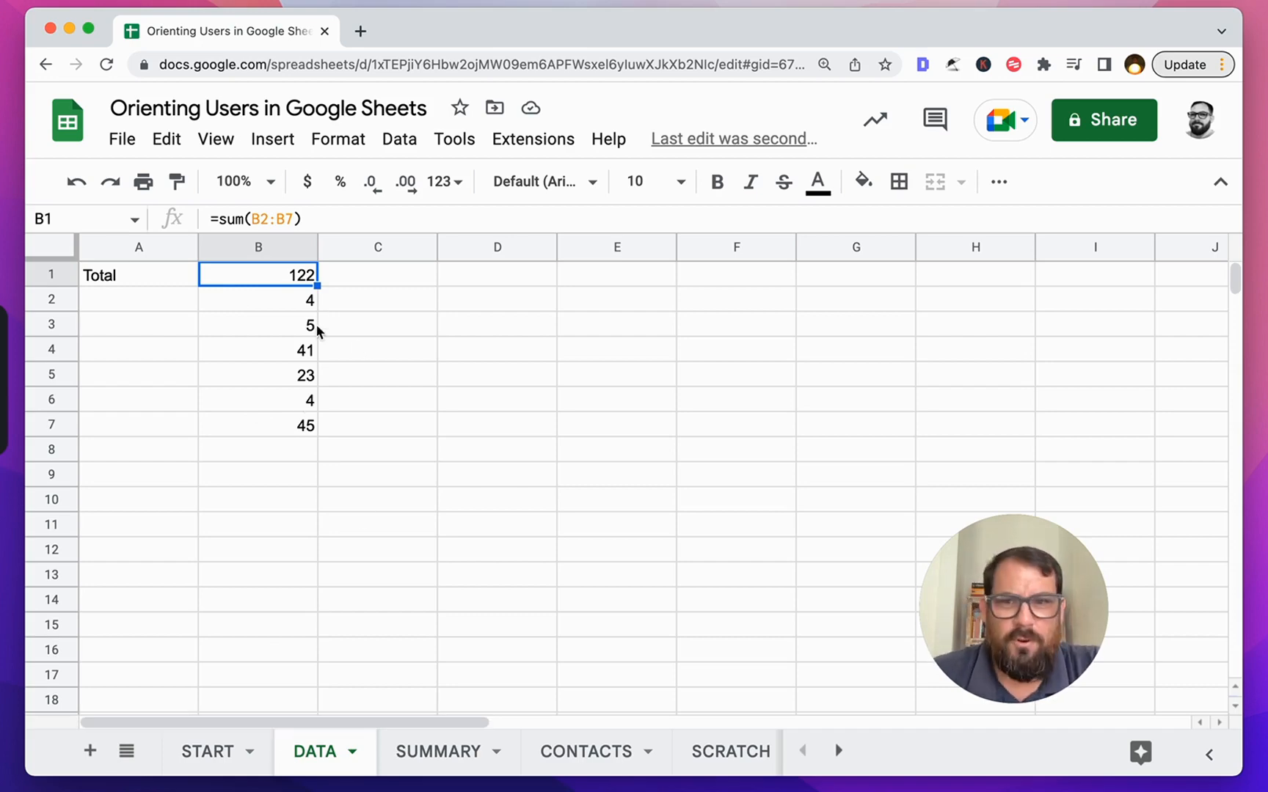
left_click(180, 282)
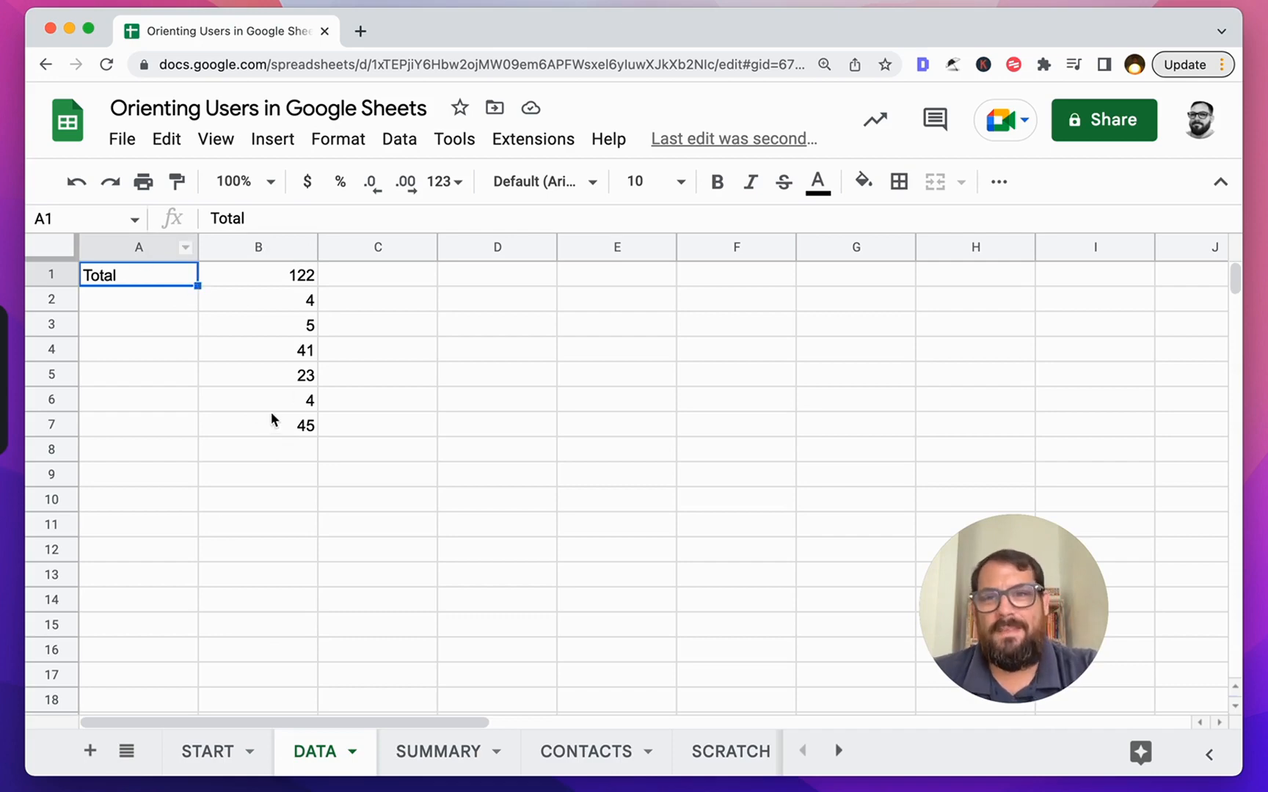
Review the "NAME tabs for actions" tip on the START sheet against the SUMMARY and DATA sheets
left_click(226, 763)
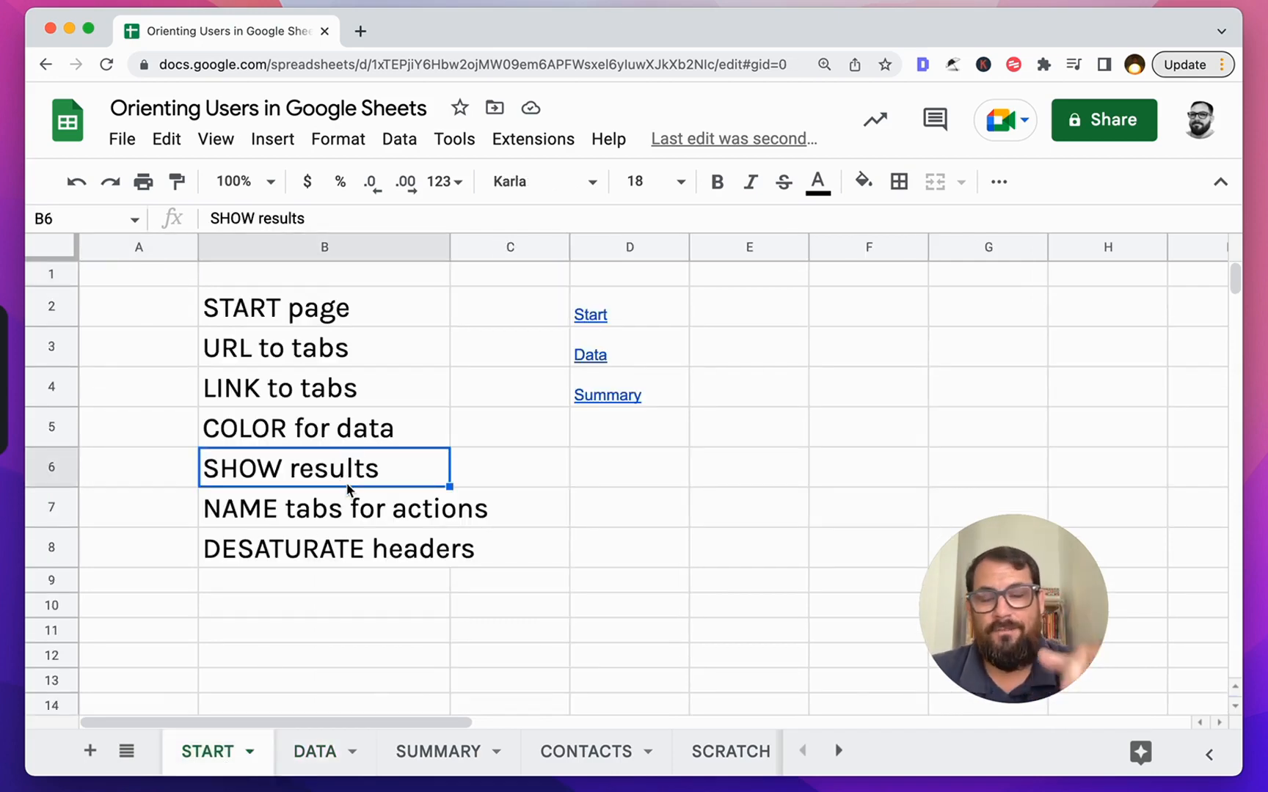
left_click(353, 507)
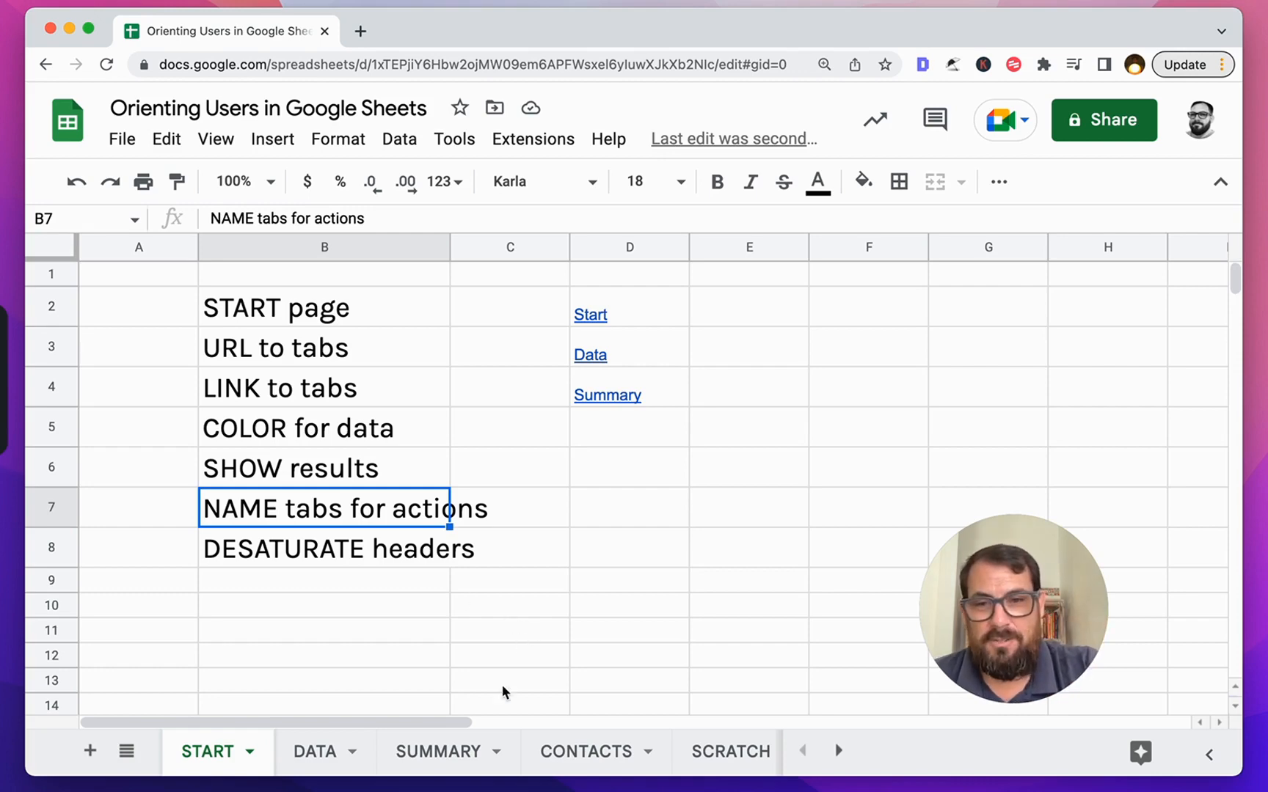
left_click(449, 753)
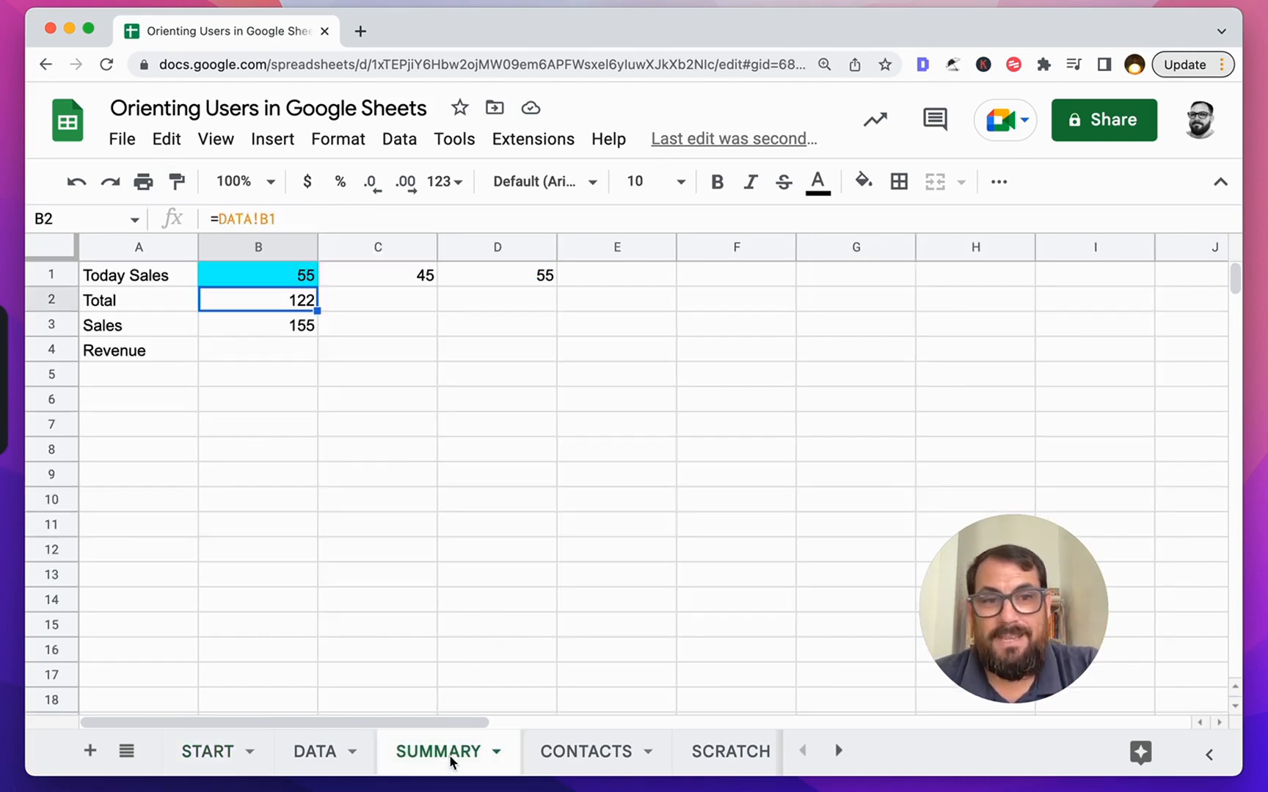
left_click(231, 763)
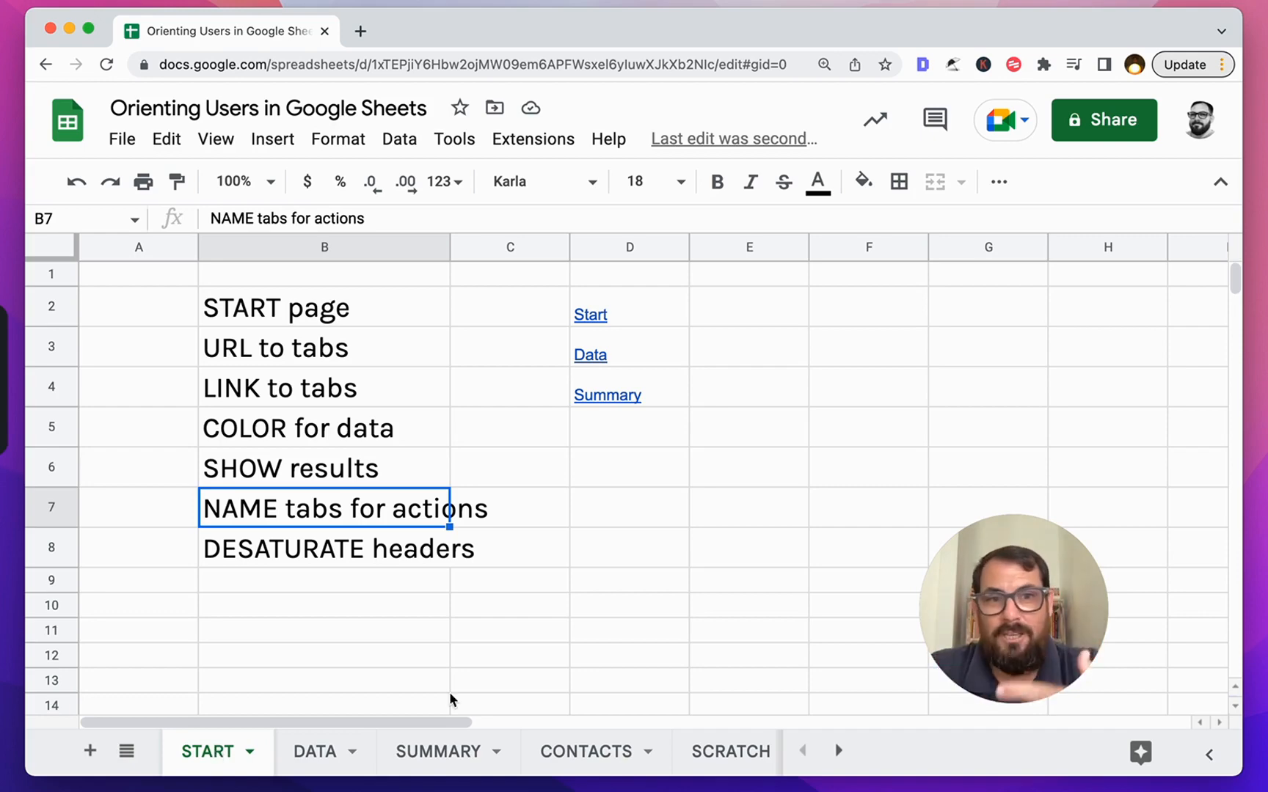
left_click(323, 760)
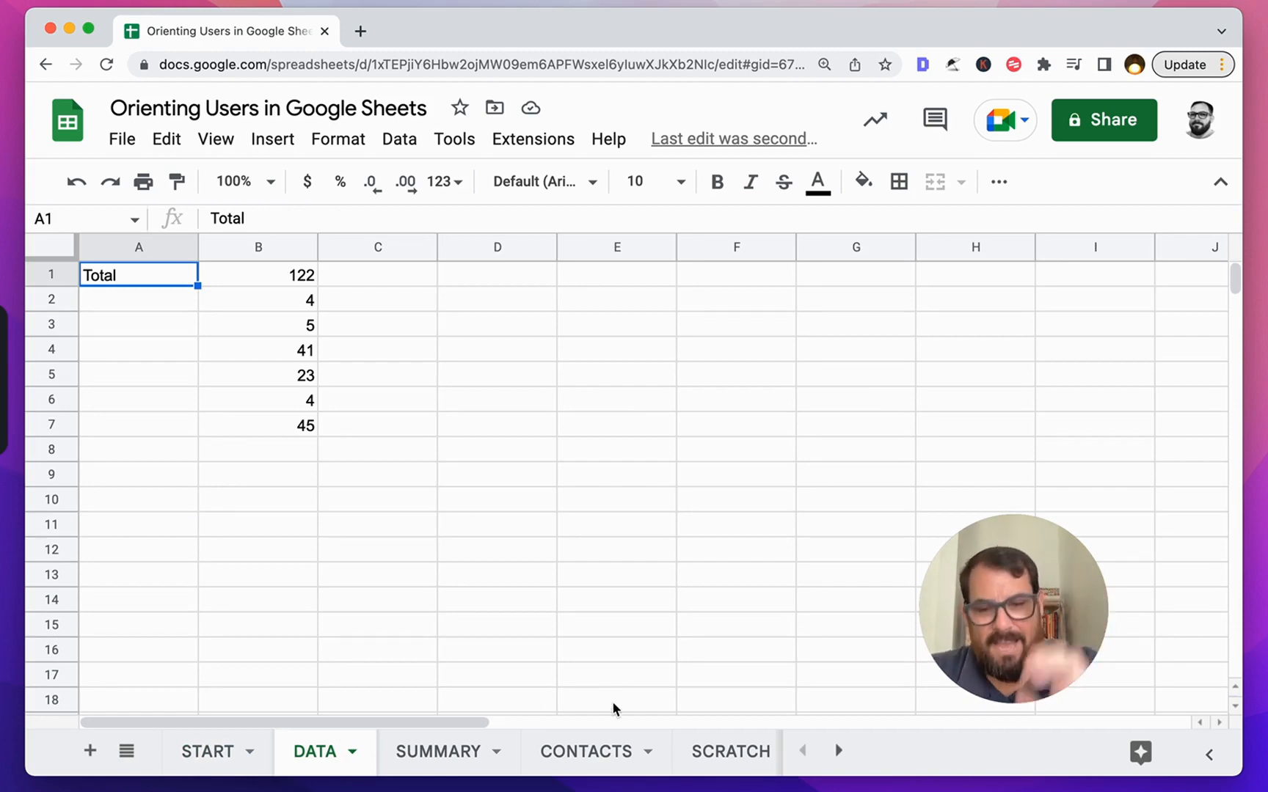
Rename the SCRATCH sheet as NOTES
left_click(728, 752)
double_click(728, 753)
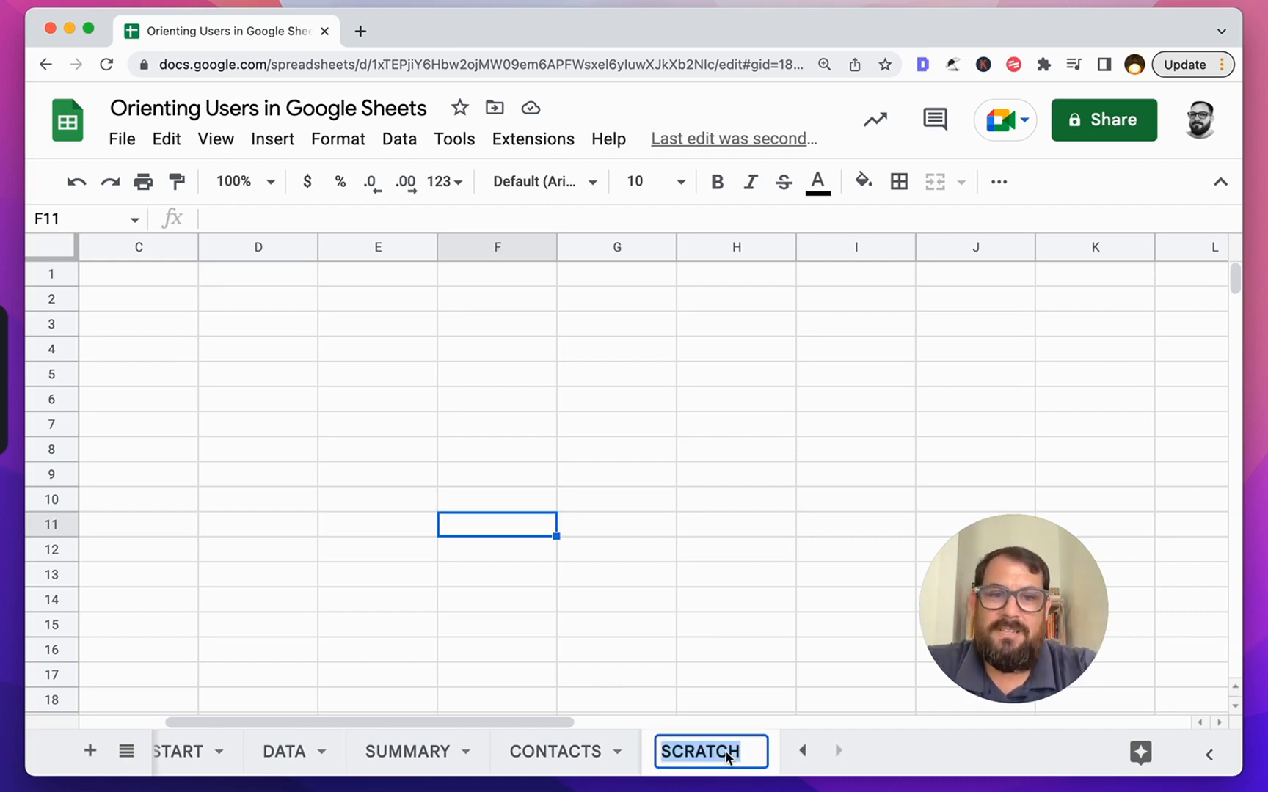
type("NOTES")
key("Return")
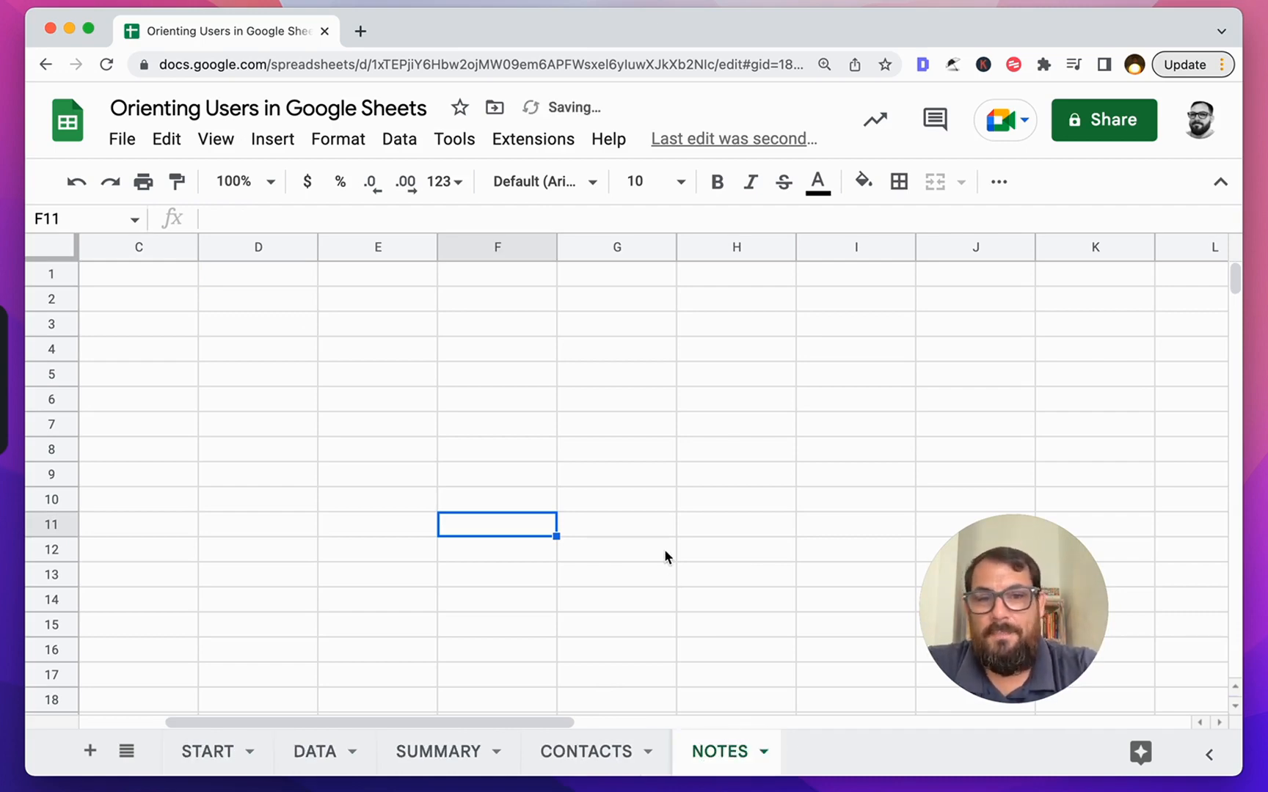
Check the Notes column on the CONTACTS sheet
left_click(580, 750)
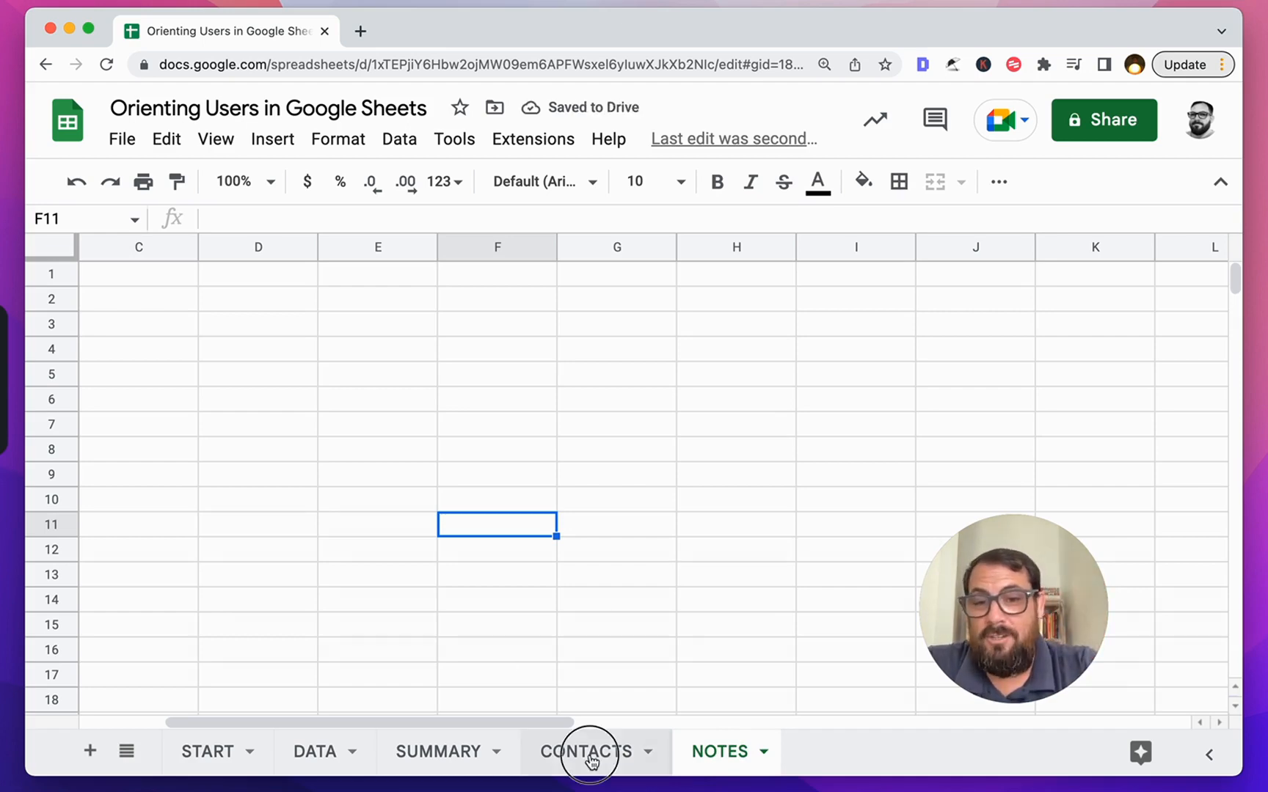
left_click(603, 280)
left_click(605, 310)
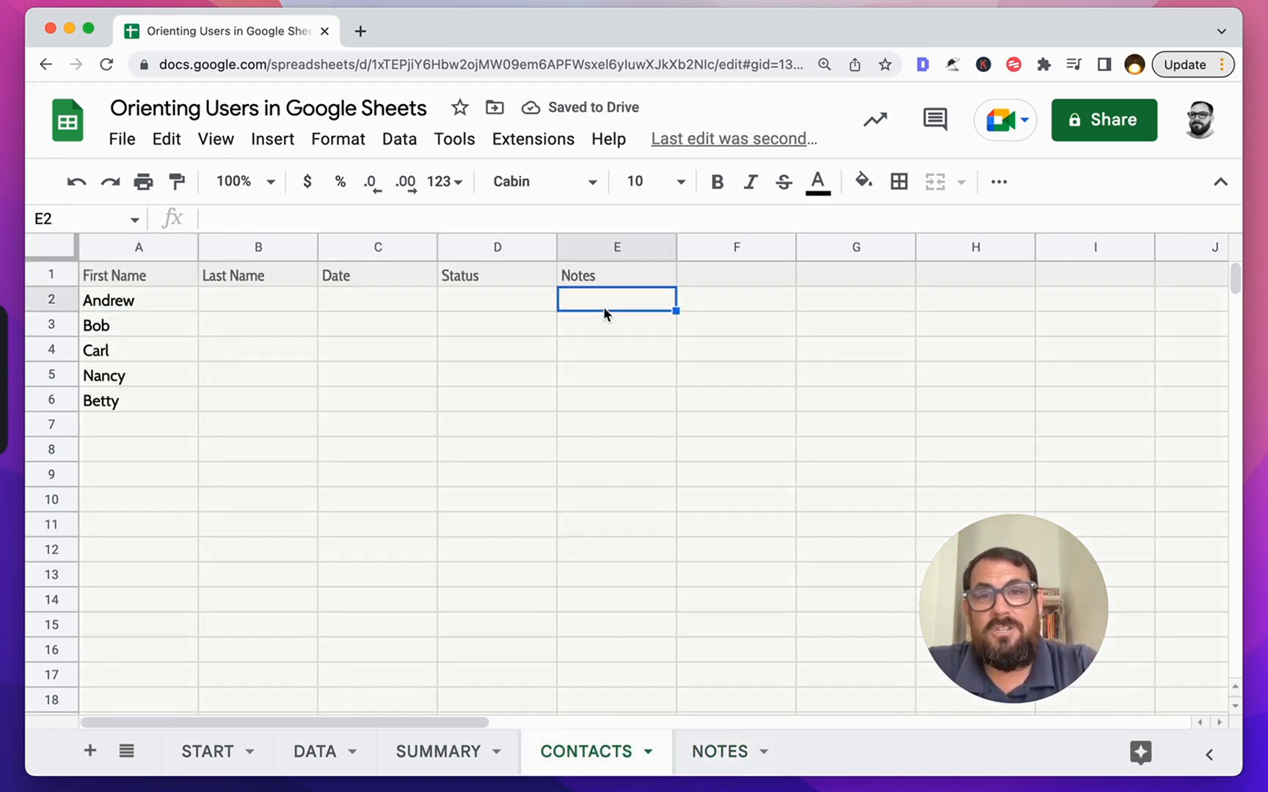
Rename the NOTES sheet as ROADMAP
left_click(734, 760)
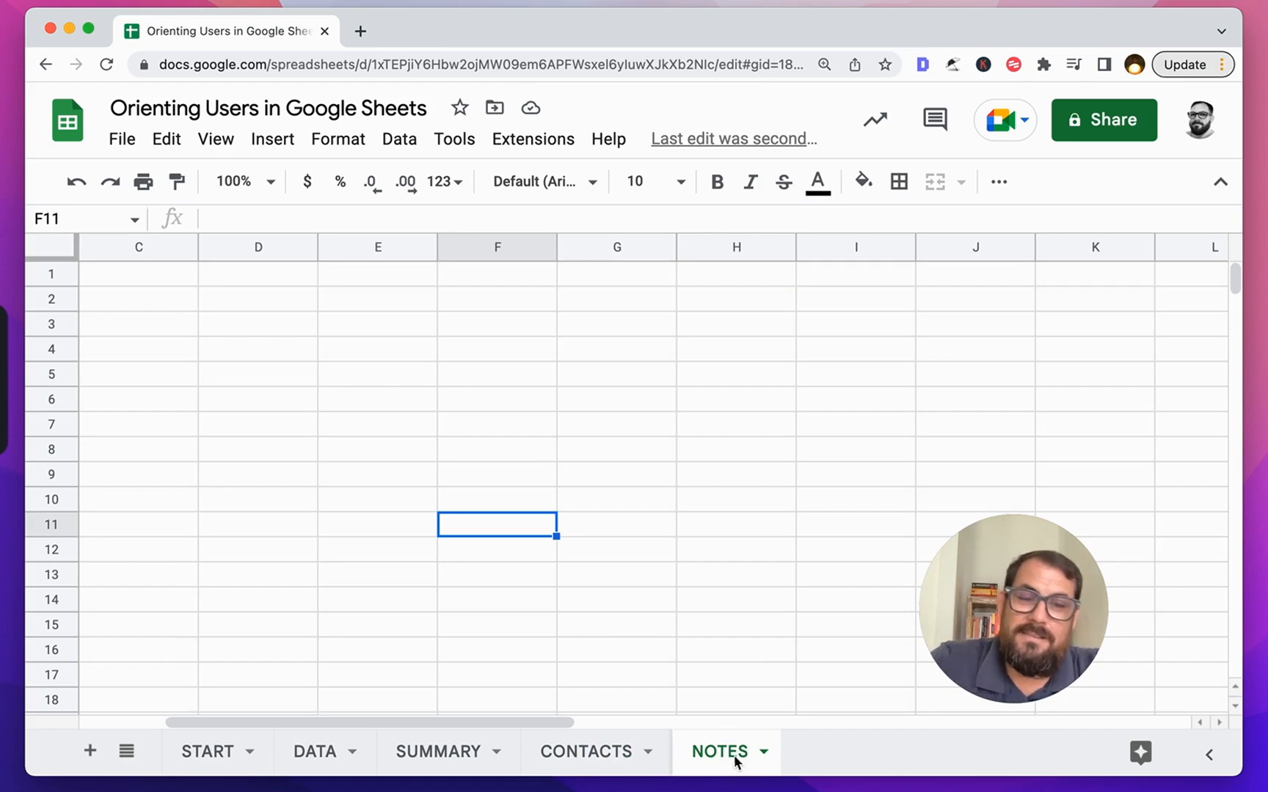
double_click(722, 752)
type("ROADMP")
key("Return")
double_click(737, 756)
type("AP")
key("Return")
left_click(686, 549)
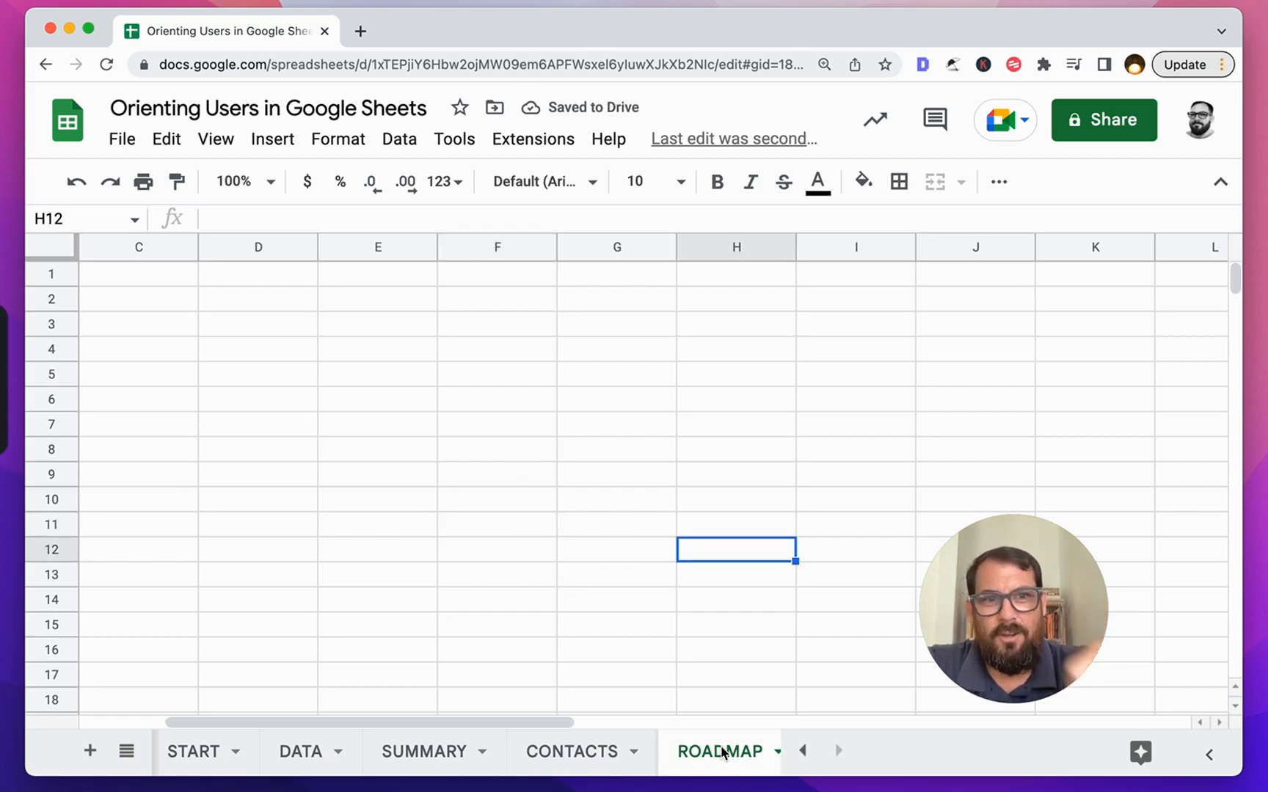
Change the ROADMAP sheet's name back to SCRATCH
double_click(722, 752)
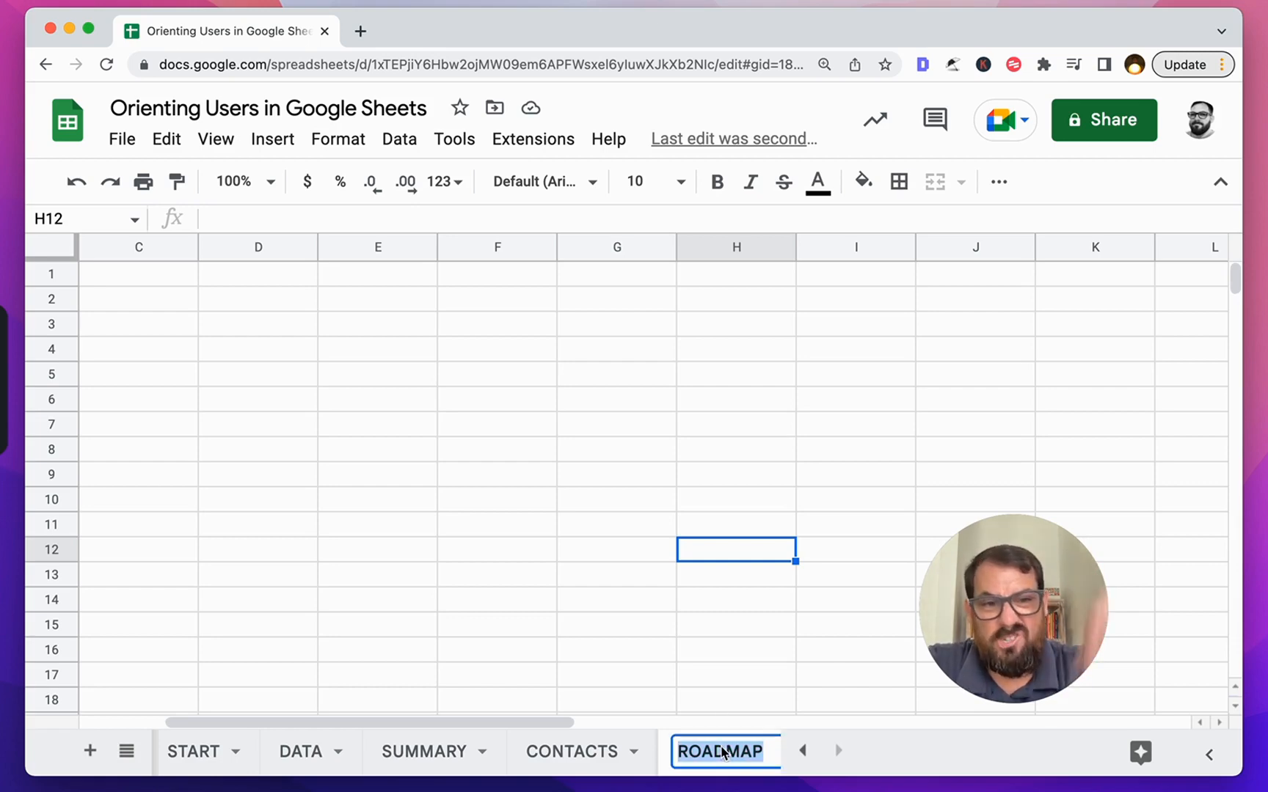
type("SCAR")
key("BackSpace")
key("BackSpace")
type("RATCH")
key("Return")
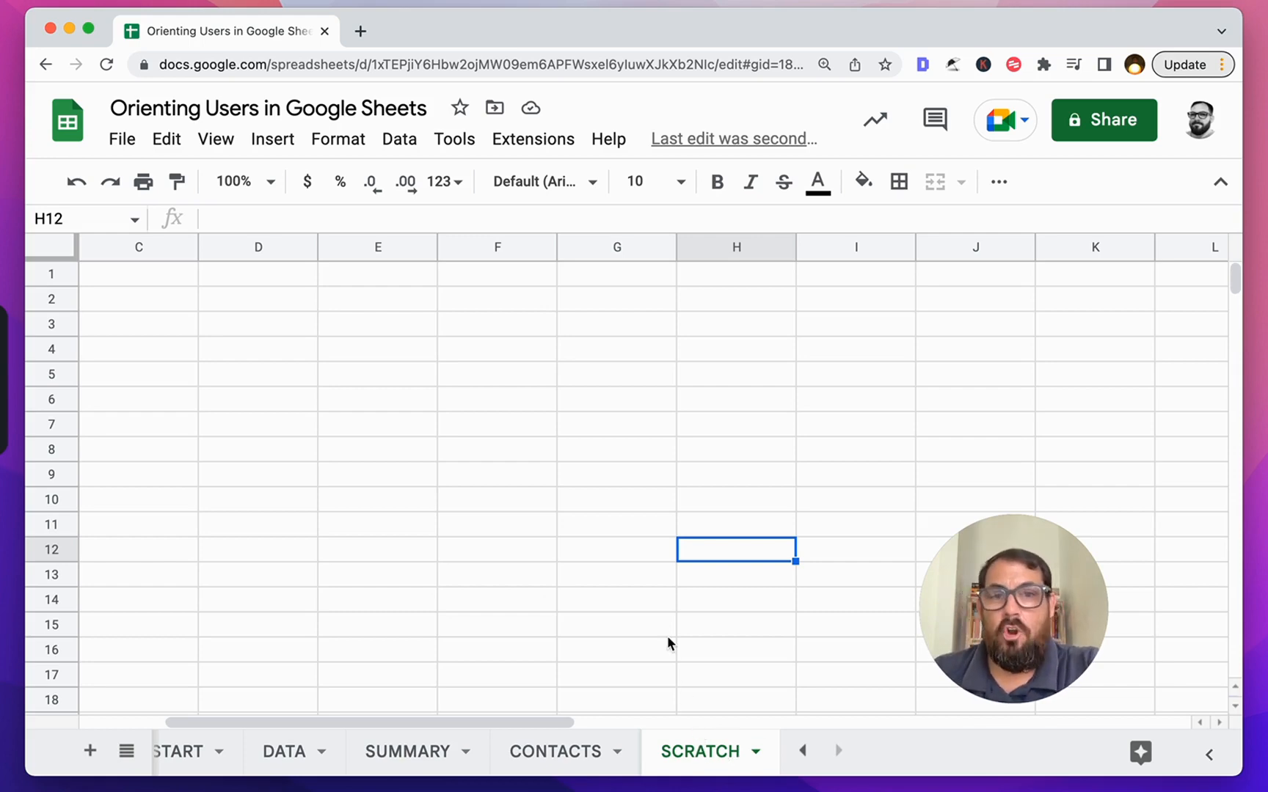
left_click(331, 328)
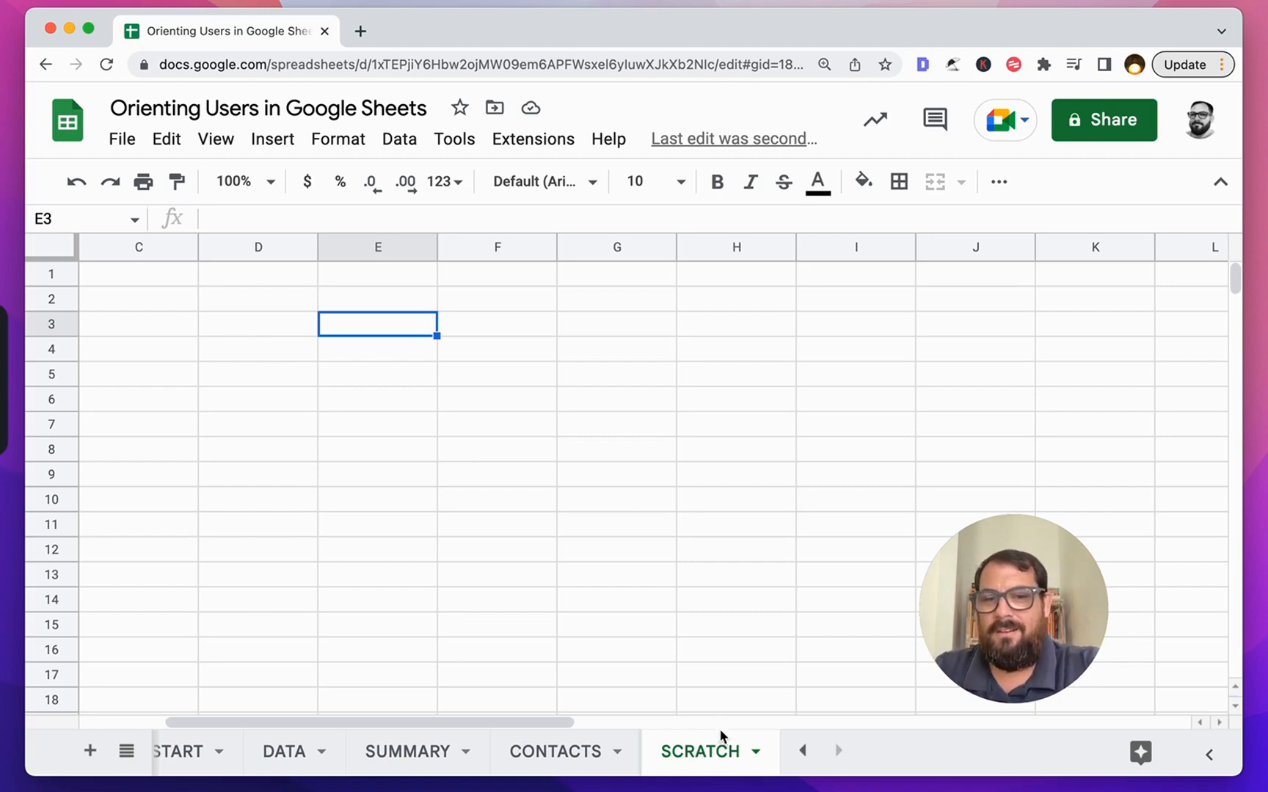
left_click(718, 748)
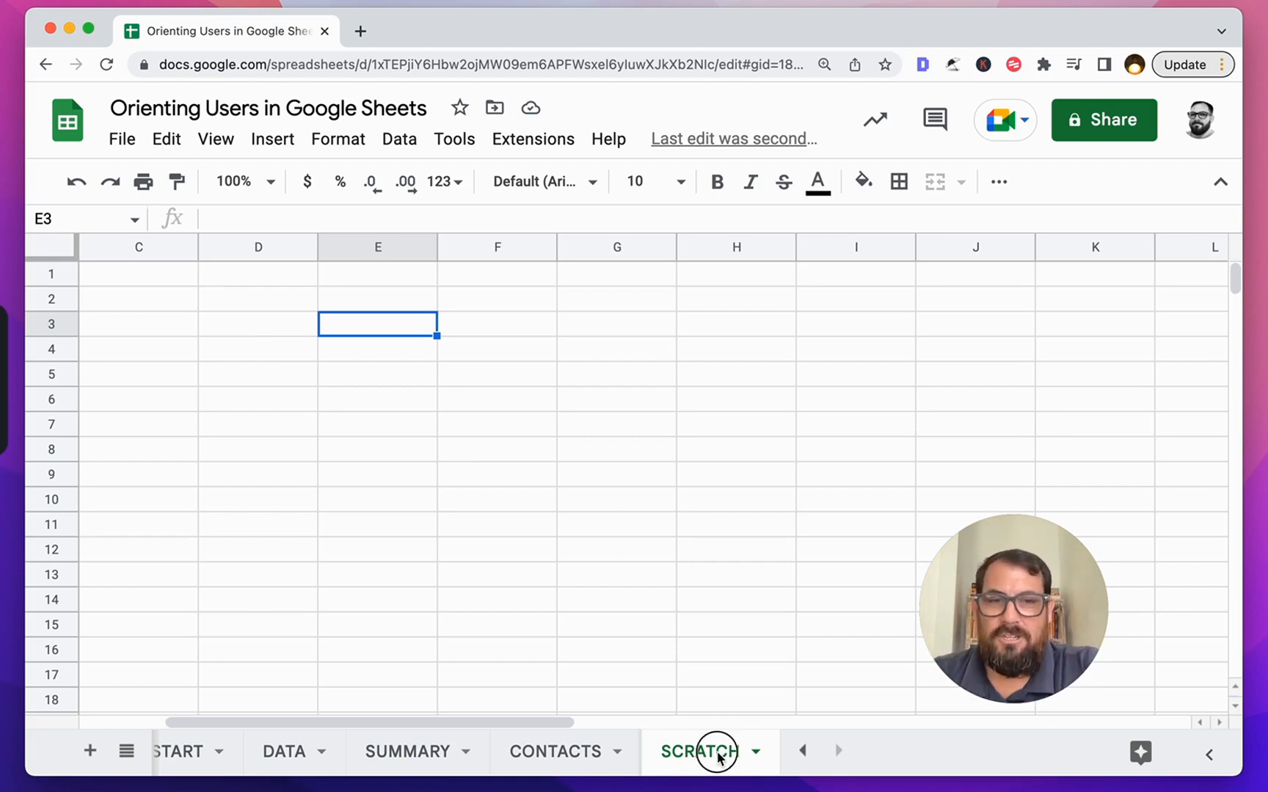
left_click(575, 399)
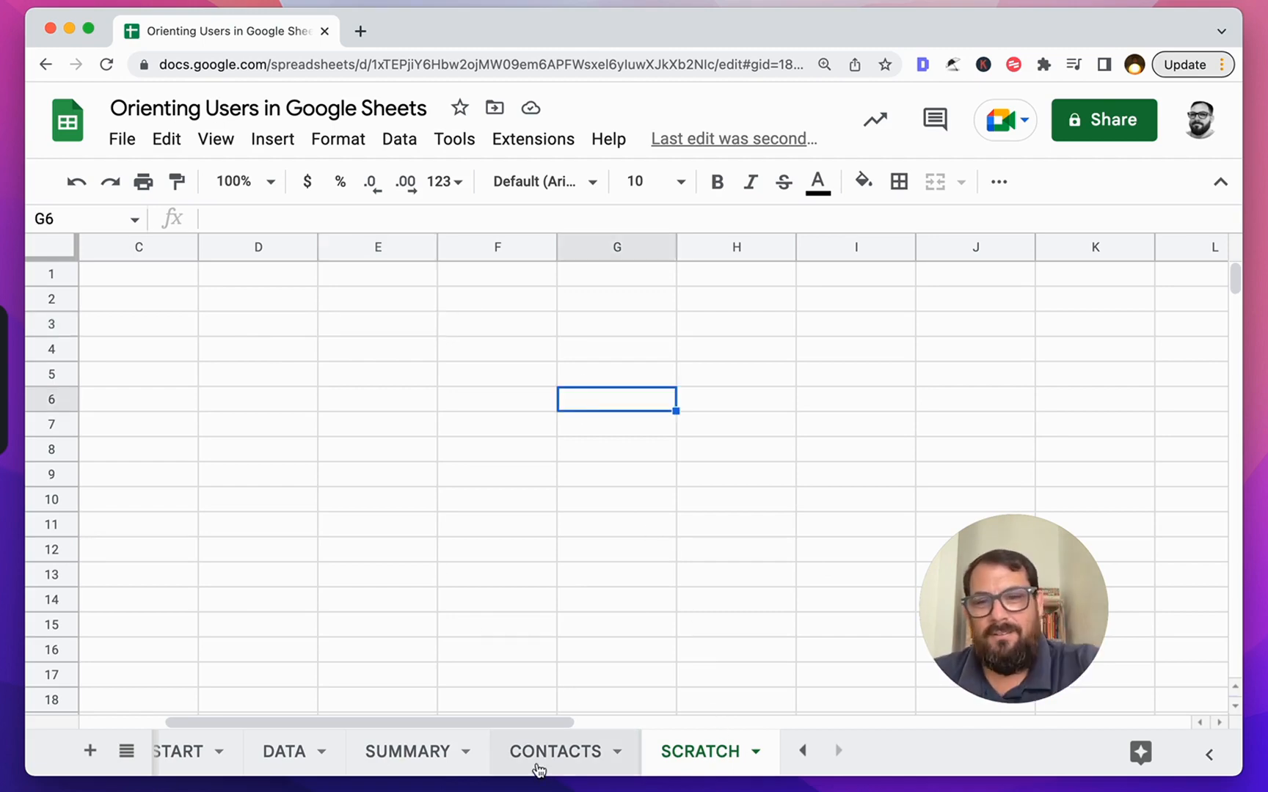
Return to the START sheet and review the remaining tips after "NAME tabs for actions"
scroll(478, 768, "left", 1)
scroll(476, 767, "left", 2)
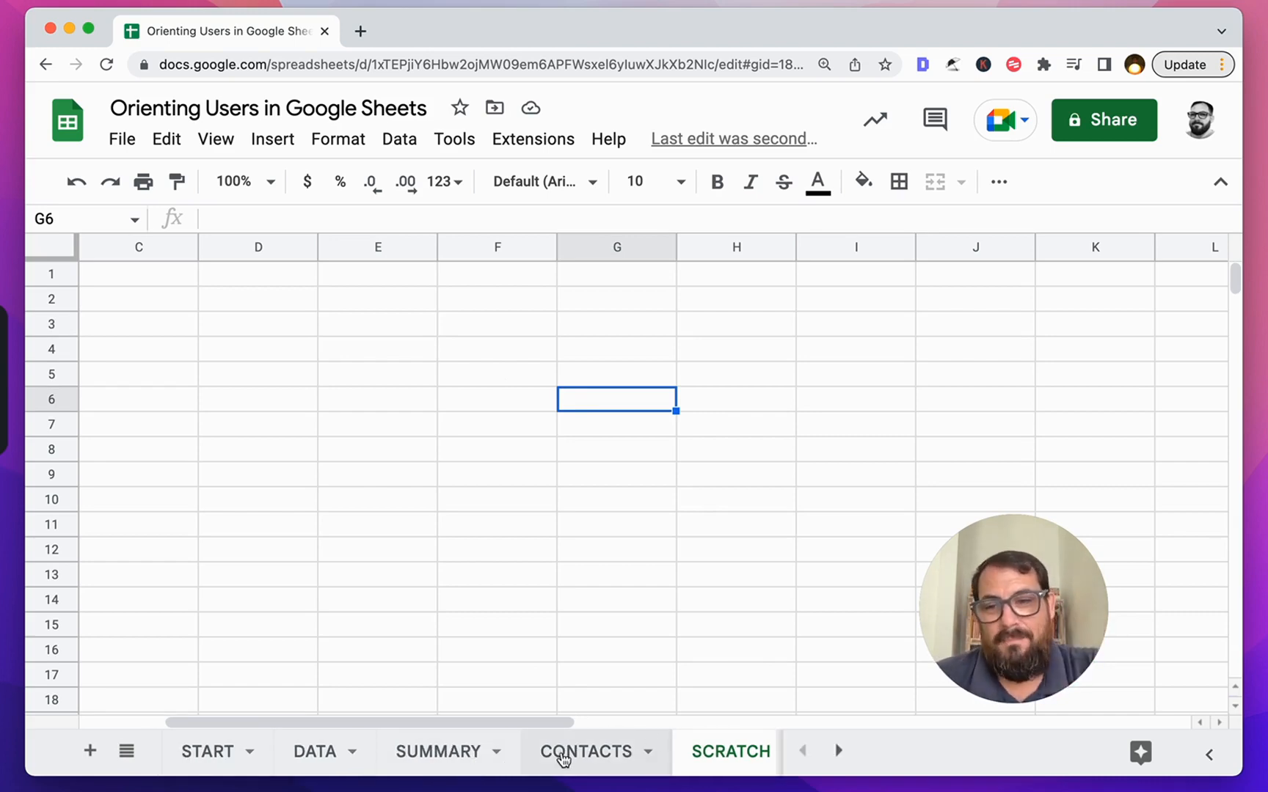
left_click(224, 750)
left_click(545, 521)
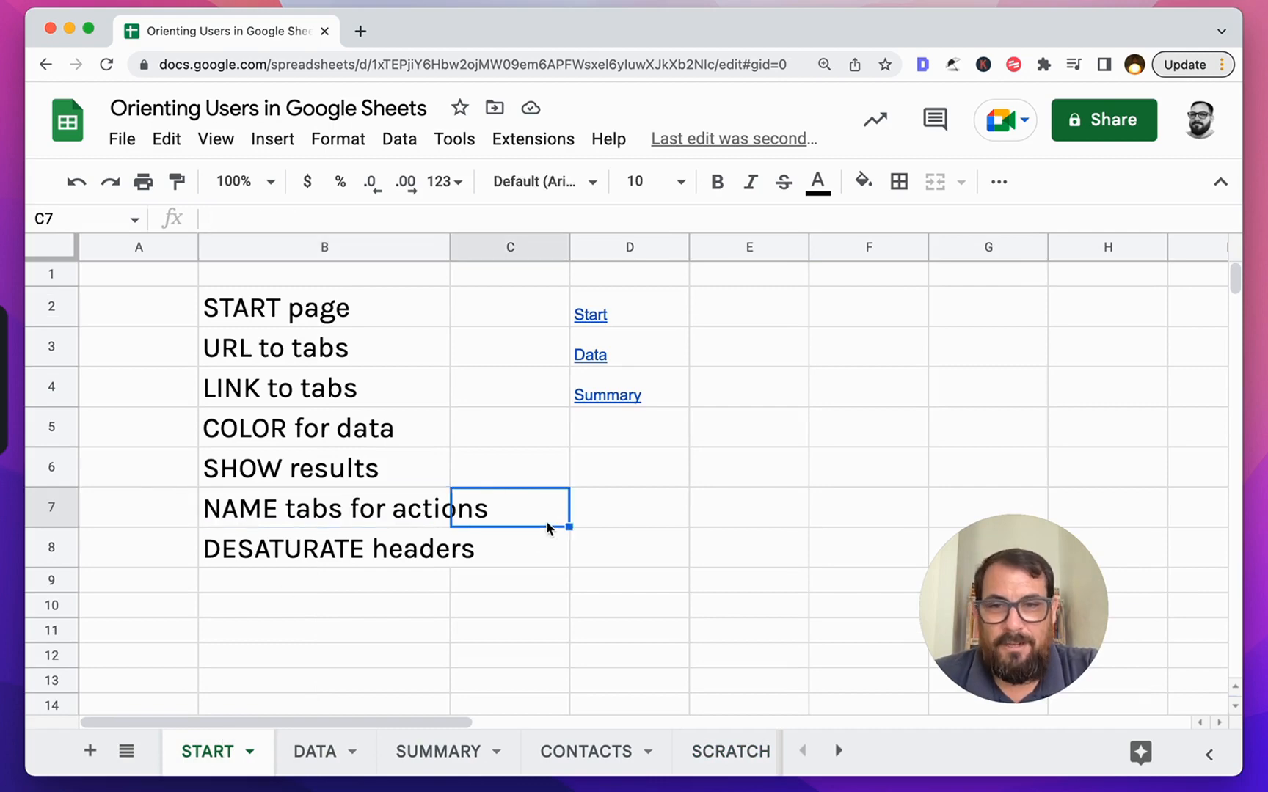
Select the entire header row 1 on the CONTACTS sheet
left_click(580, 756)
left_click(249, 367)
left_click_drag(121, 277, 631, 280)
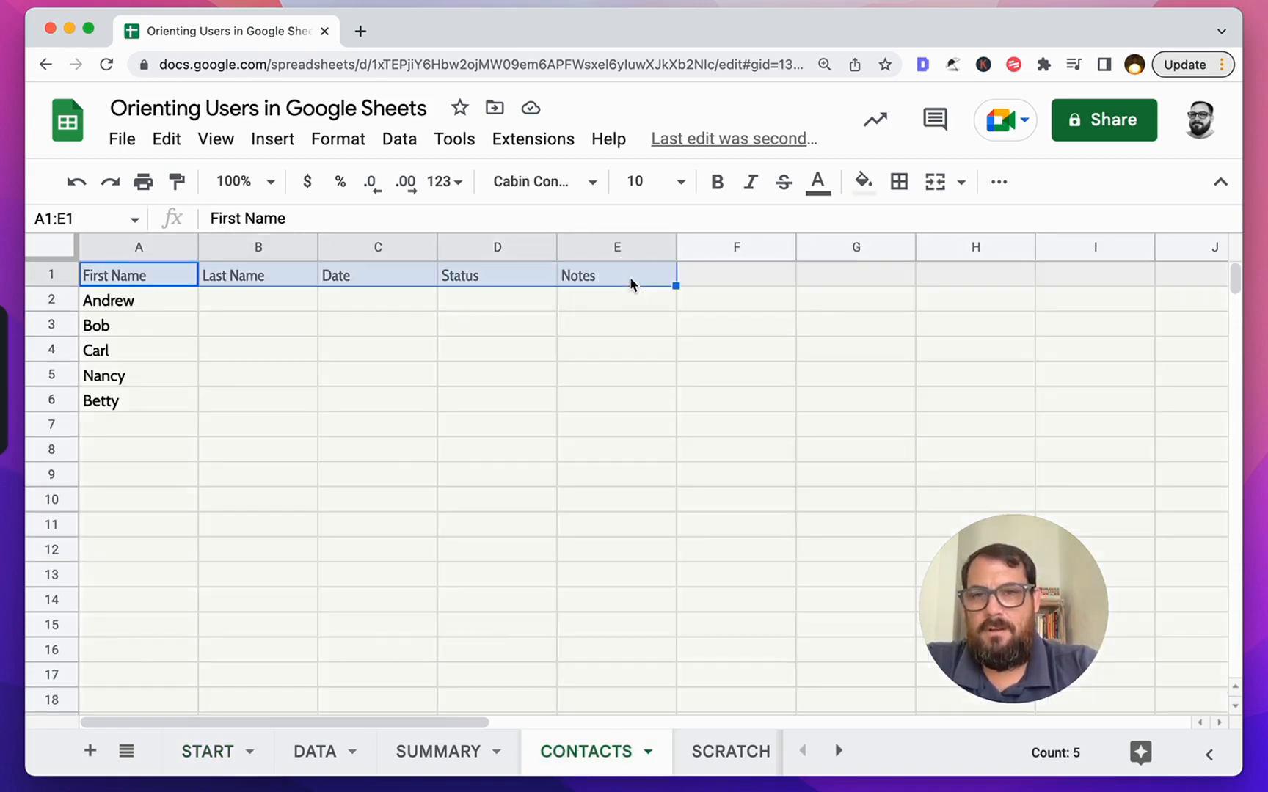
left_click(52, 276)
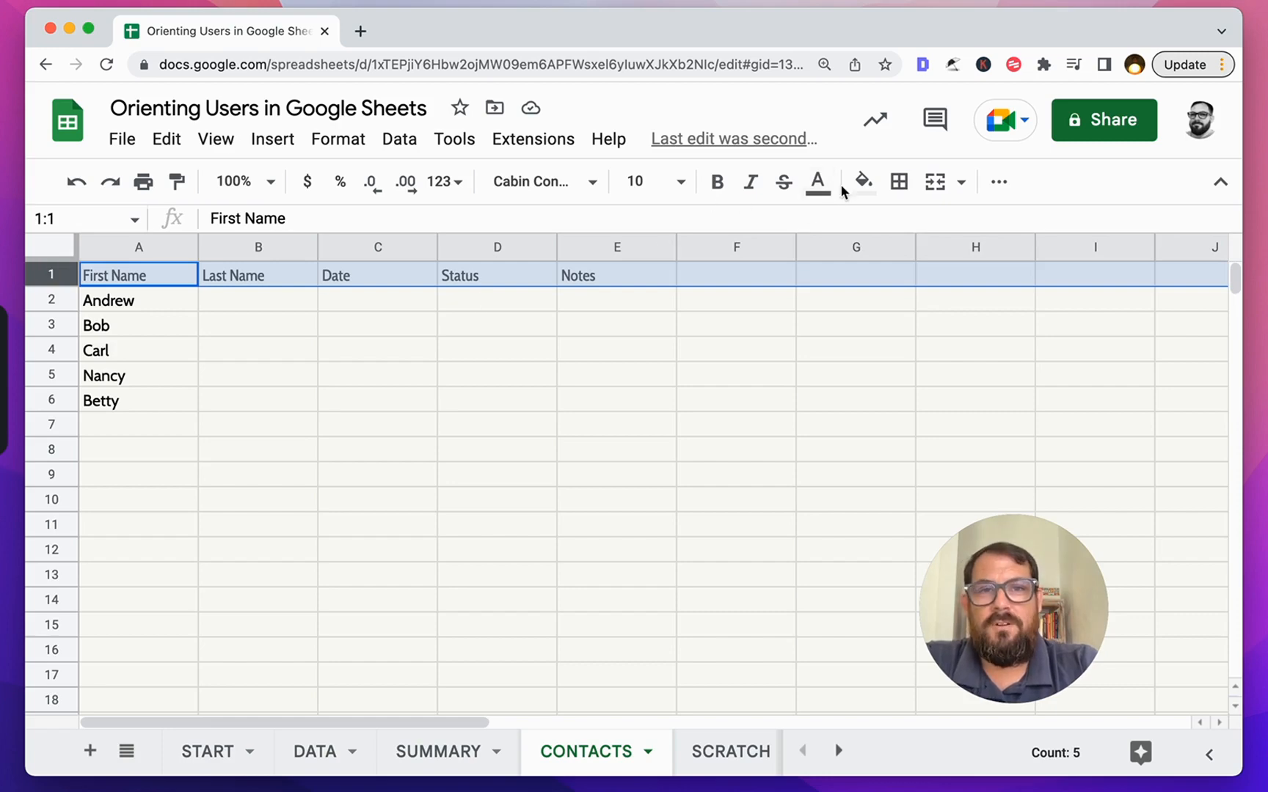